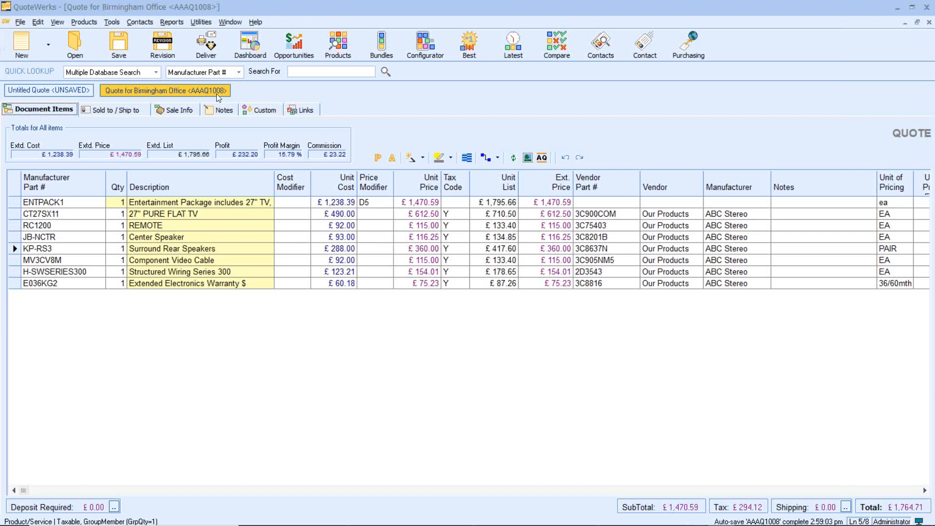
# Step: Examine the quote's sale info and the commission totals shown for selected line items
pyautogui.click(185, 110)
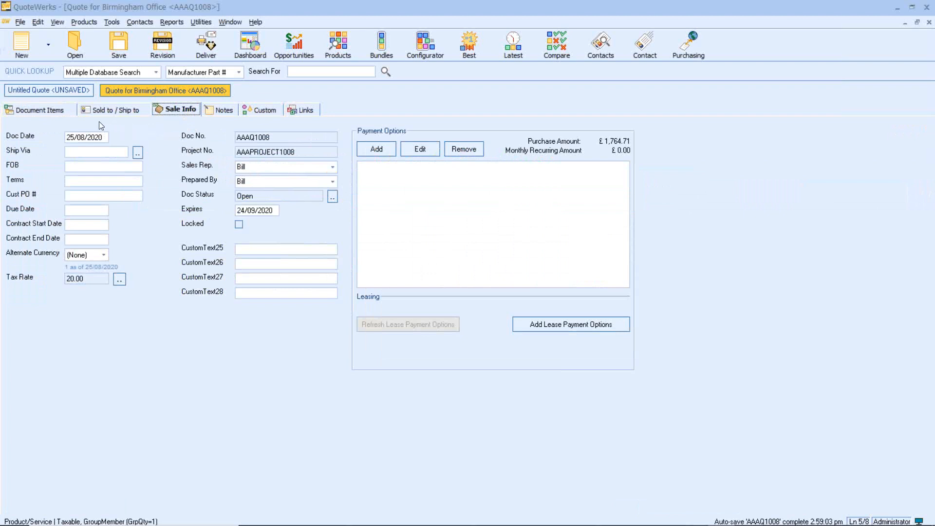
pyautogui.click(60, 113)
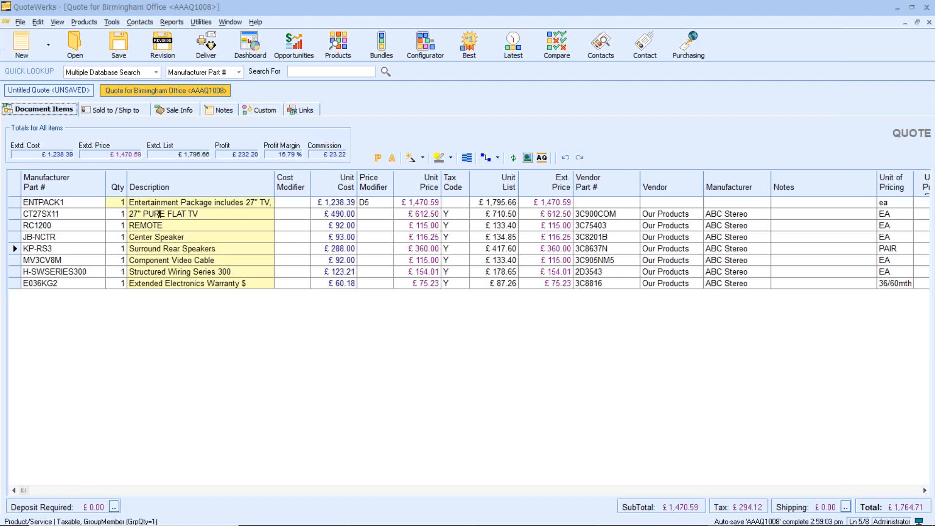
pyautogui.click(14, 215)
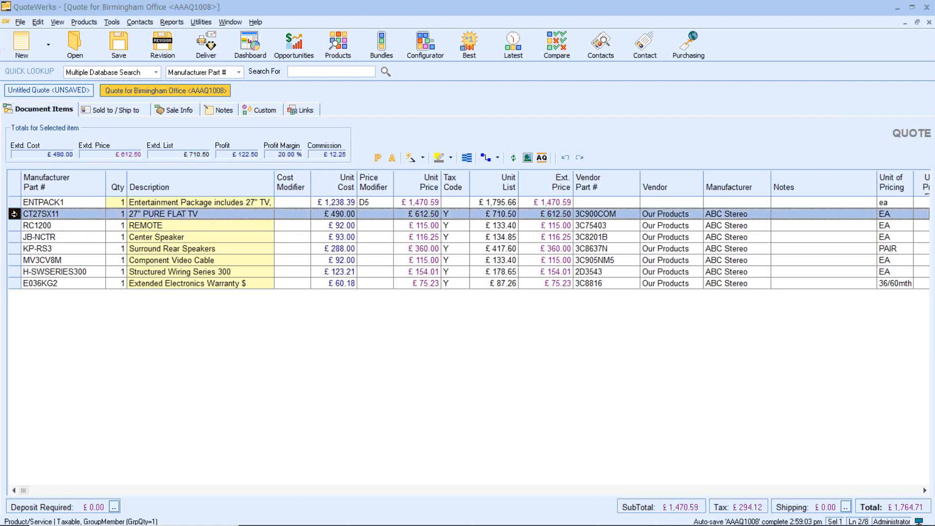
pyautogui.keyDown('ctrl'); pyautogui.click(14, 237); pyautogui.keyUp('ctrl')
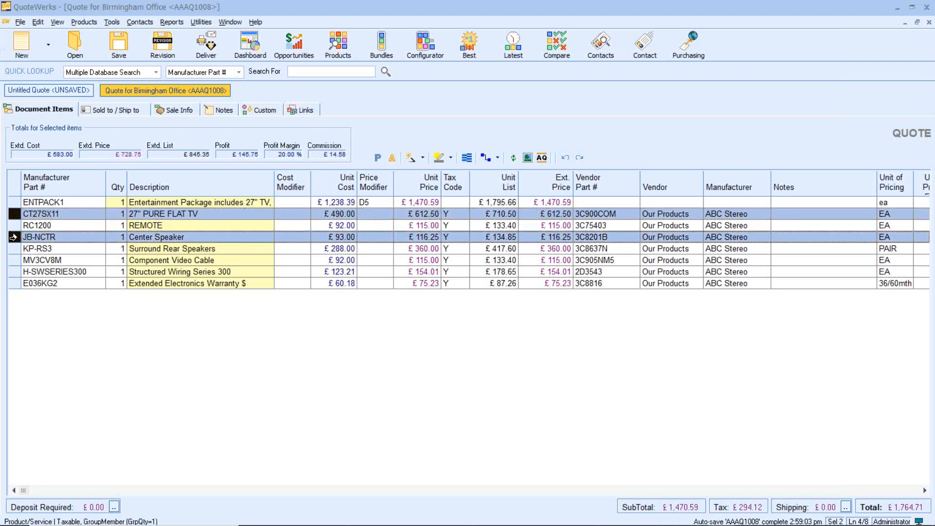
pyautogui.keyDown('ctrl'); pyautogui.click(13, 217); pyautogui.keyUp('ctrl')
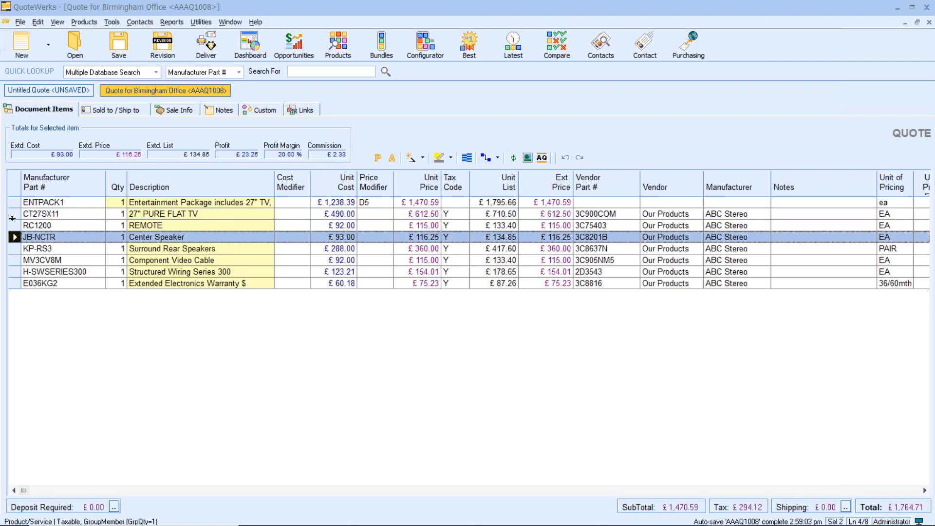
pyautogui.click(60, 225)
# Step: Preview the quote as an Order document, zoom in on the commission line, and close the preview
pyautogui.click(205, 49)
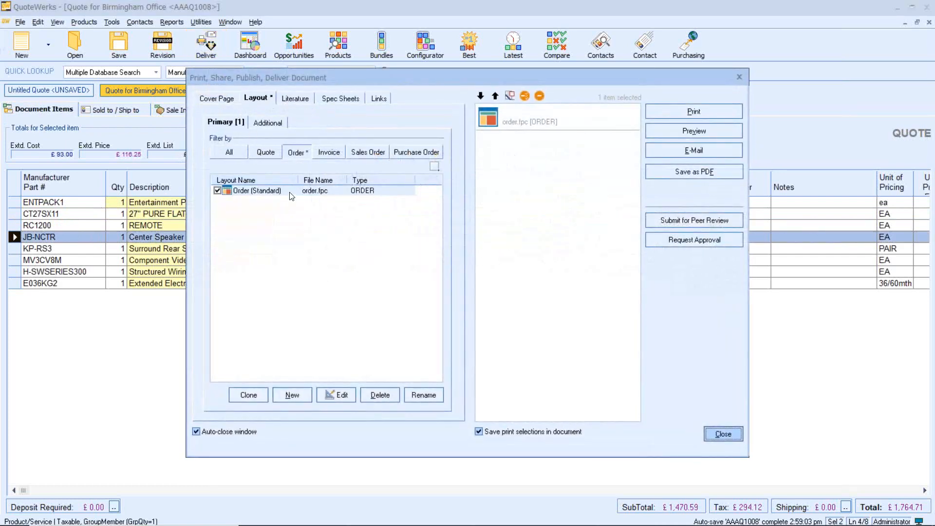
pyautogui.click(666, 131)
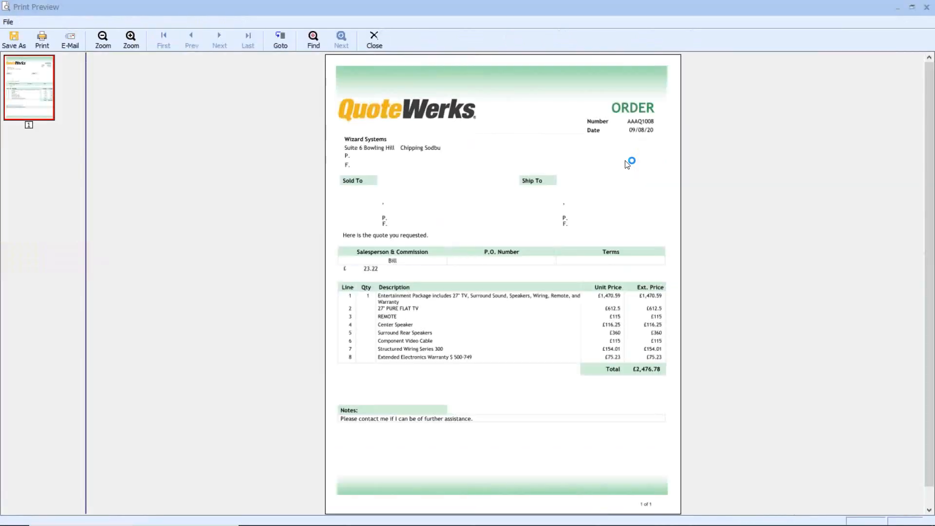
pyautogui.click(128, 43)
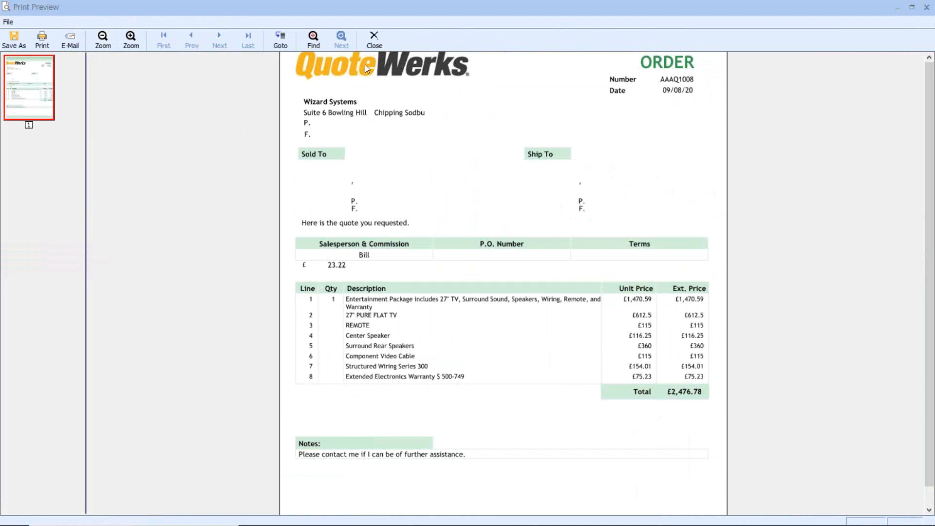
pyautogui.click(376, 40)
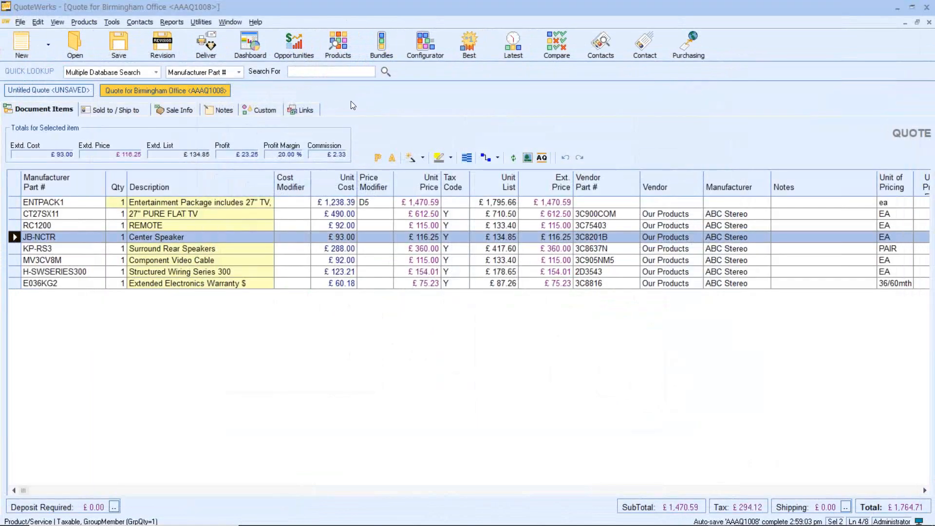
# Step: Inspect the commission field in the Order (Standard) layout in Layout Designer, then close the designer and delivery window
pyautogui.click(210, 47)
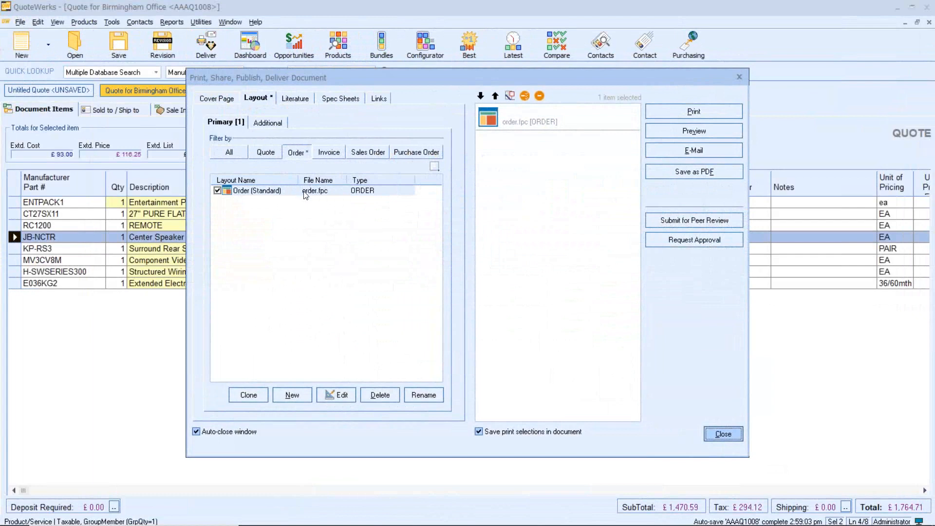
pyautogui.click(304, 193)
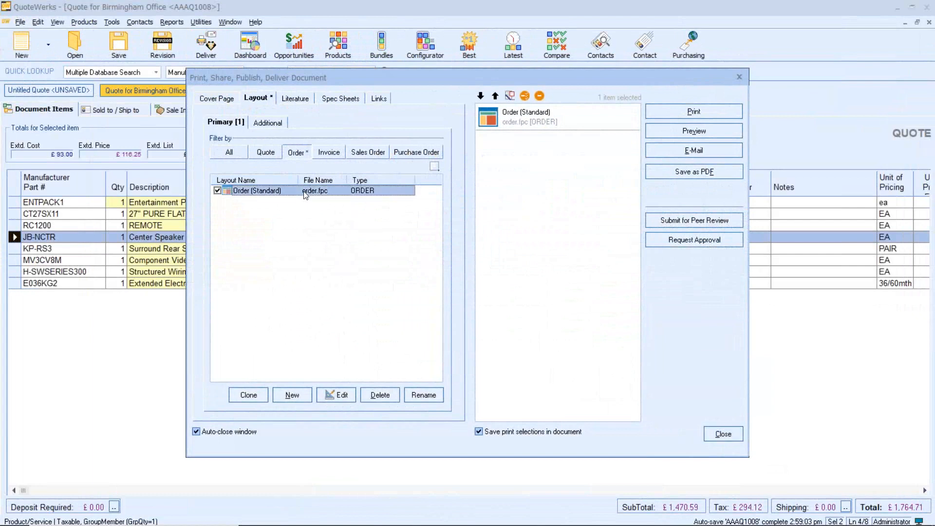
pyautogui.click(332, 393)
pyautogui.click(53, 374)
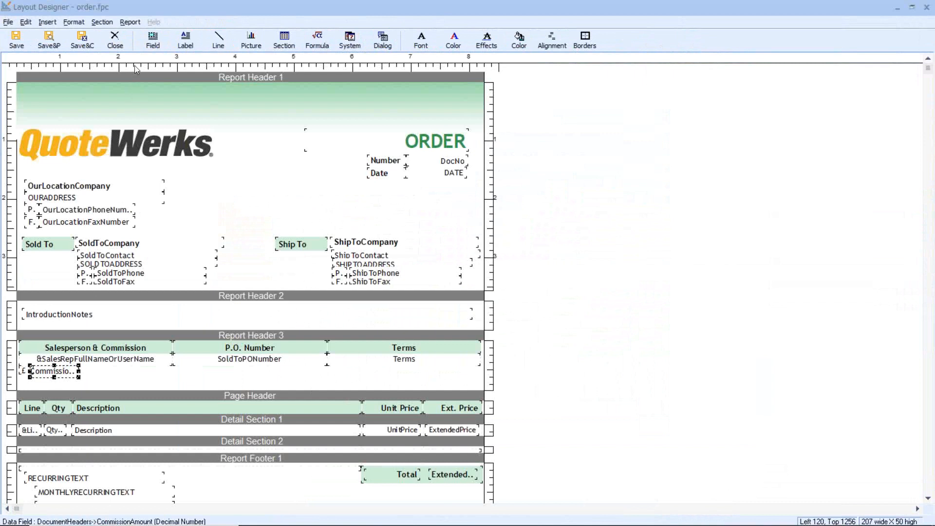
pyautogui.click(149, 41)
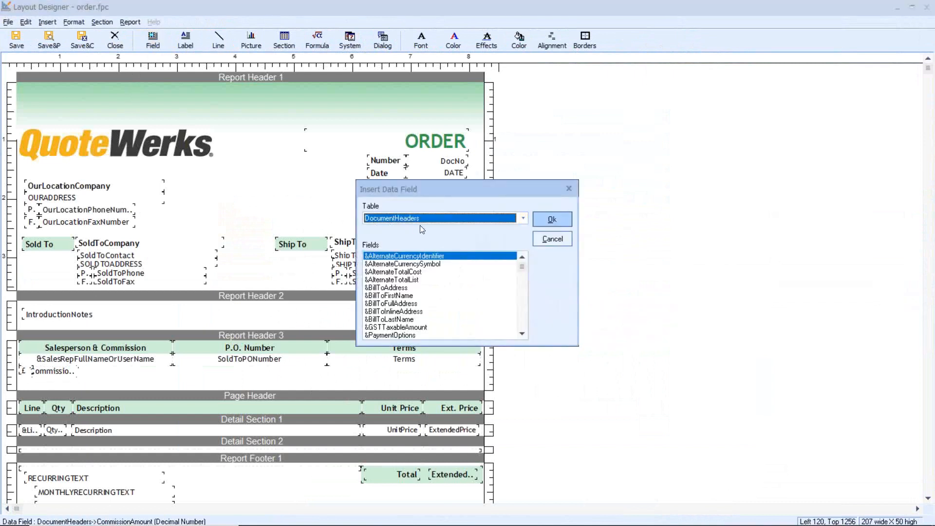
pyautogui.moveTo(522, 267); pyautogui.dragTo(525, 297)
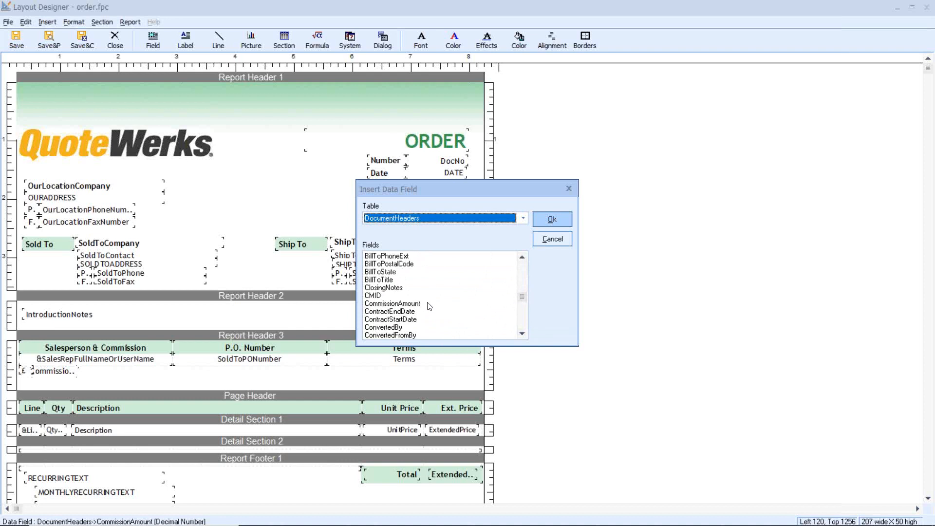
pyautogui.click(550, 242)
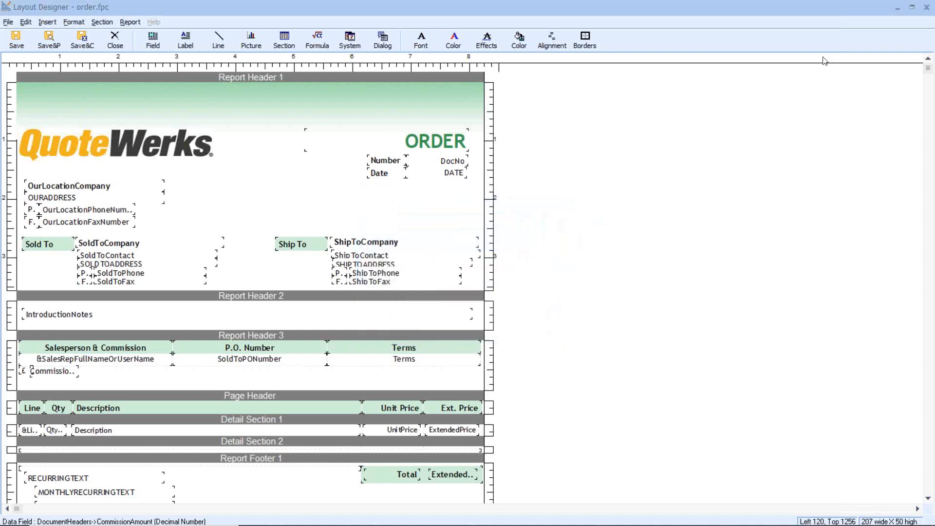
pyautogui.click(927, 7)
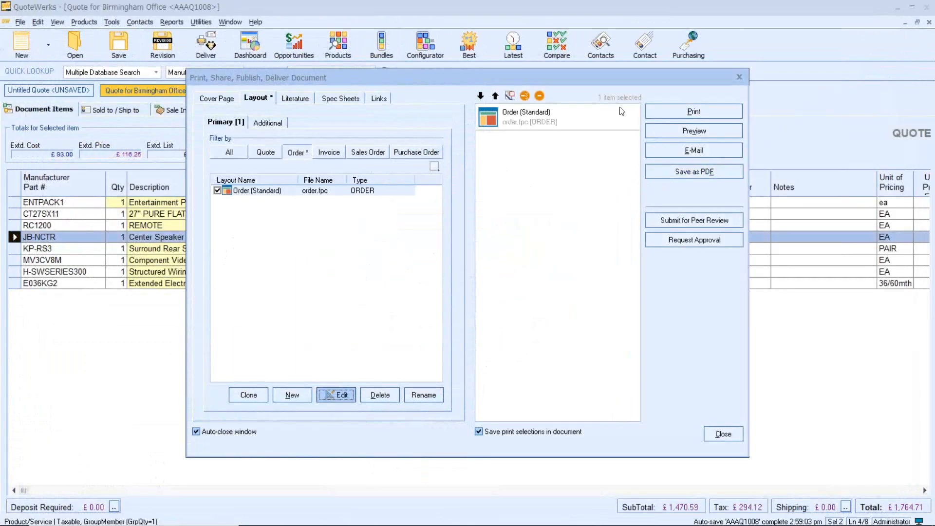
pyautogui.click(738, 78)
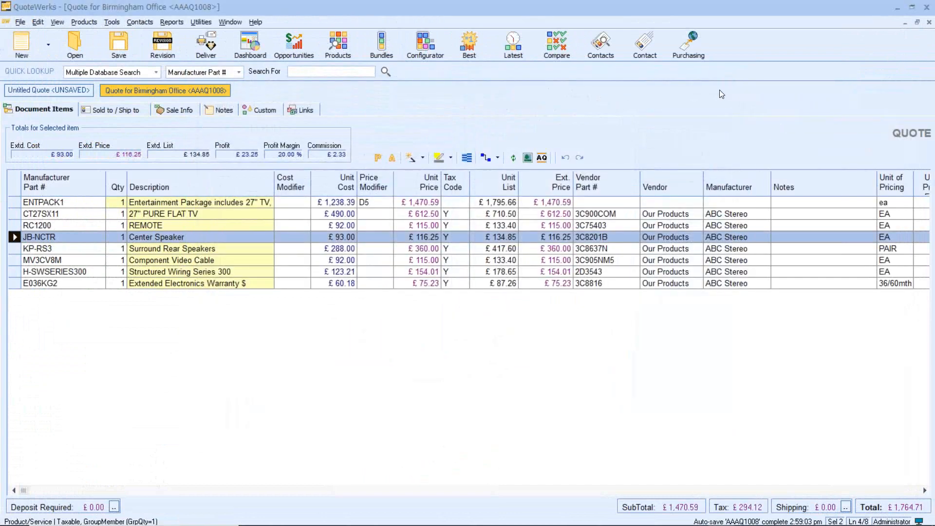
# Step: Review the commission settings of the sales user currently assigned to the quote in User Maintenance
pyautogui.click(202, 22)
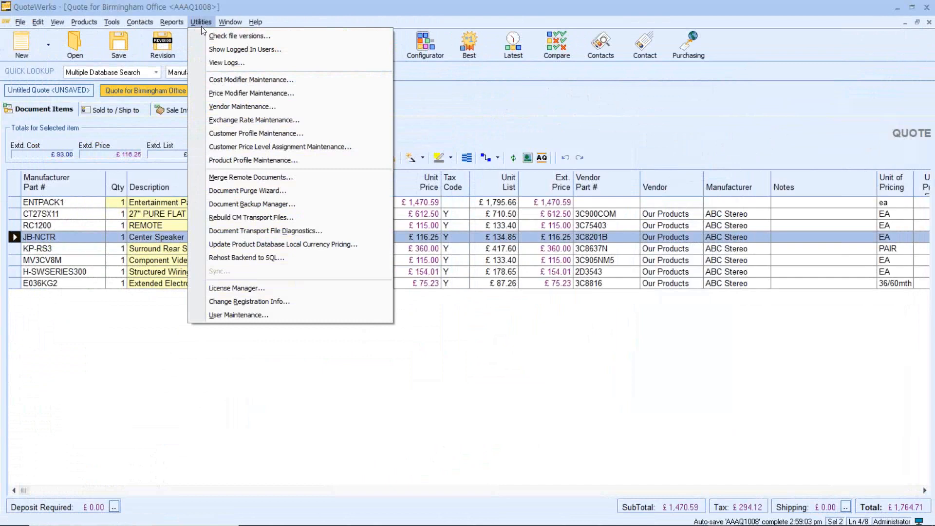
pyautogui.click(285, 315)
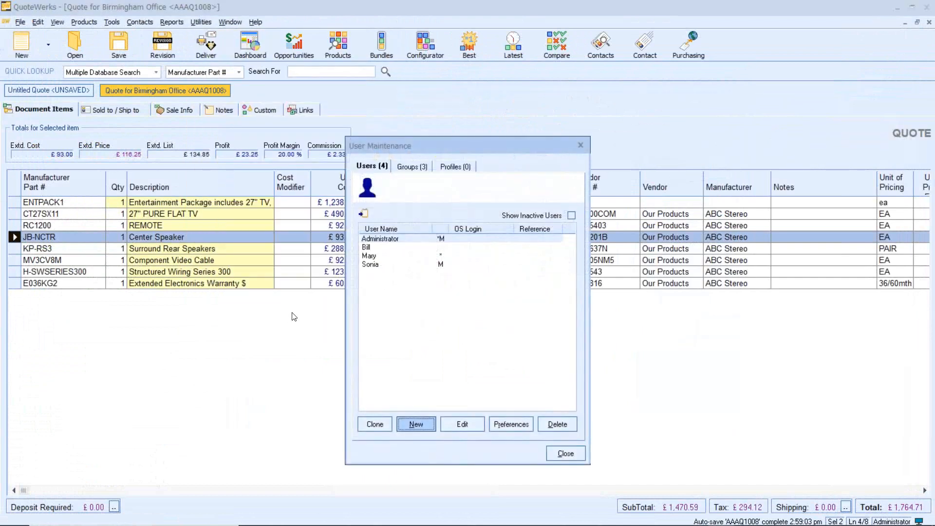
pyautogui.click(369, 249)
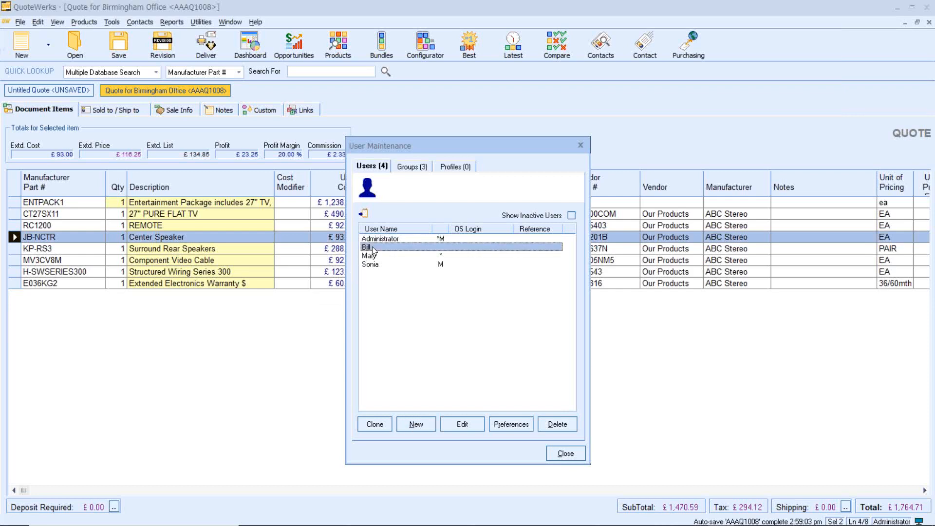
pyautogui.doubleClick(372, 248)
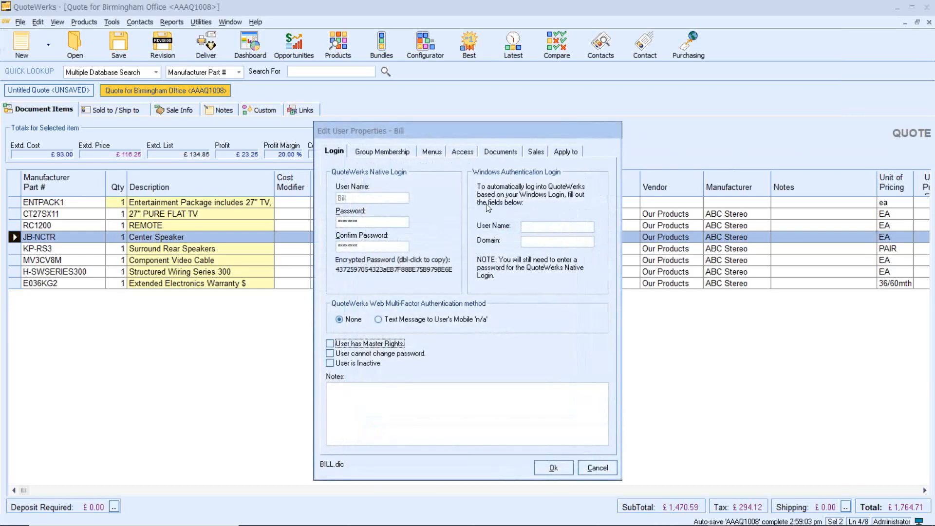
pyautogui.click(535, 152)
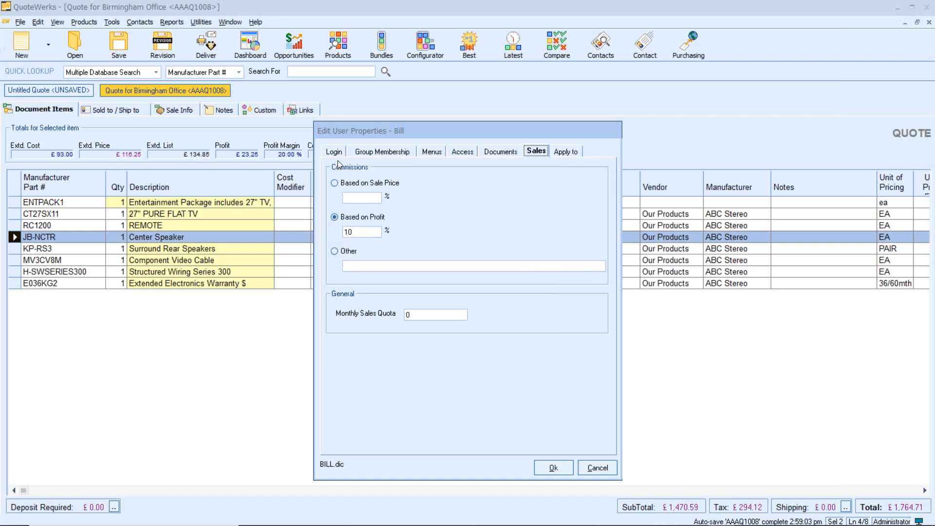
pyautogui.click(590, 468)
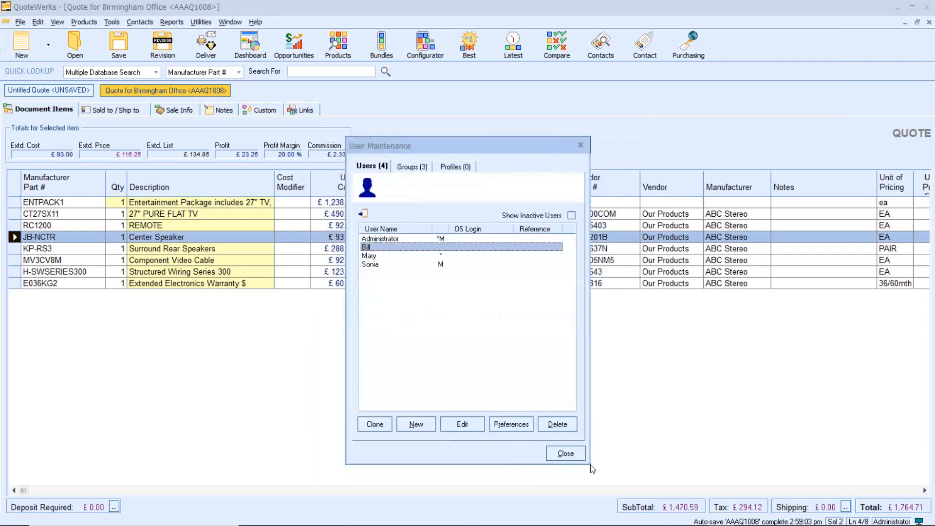
# Step: Review the other sales user's tiered Other commission structure, then cancel and close User Maintenance
pyautogui.doubleClick(380, 256)
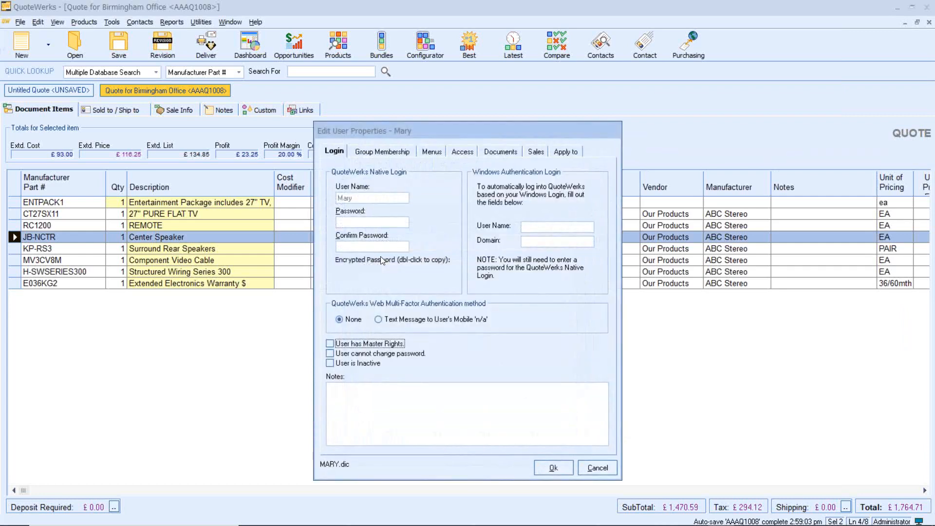
pyautogui.click(535, 155)
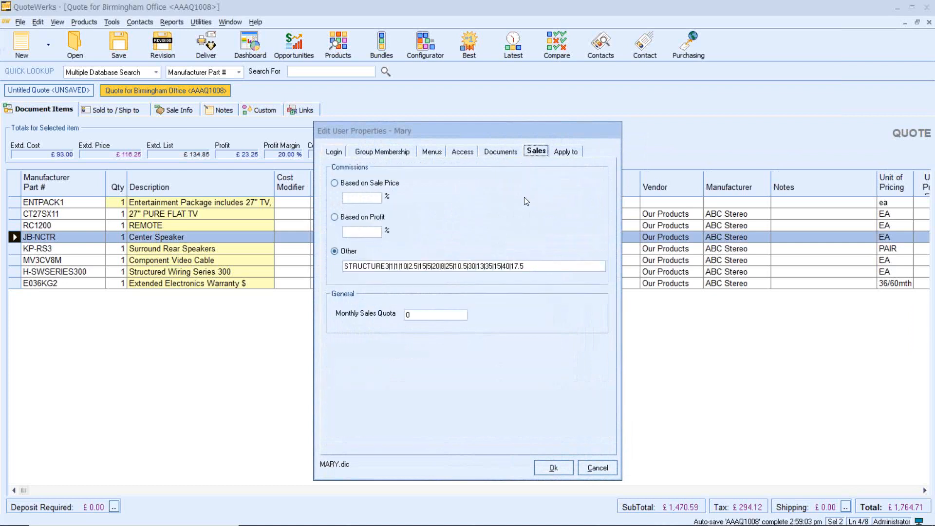
pyautogui.click(535, 265)
pyautogui.moveTo(533, 269); pyautogui.dragTo(344, 253)
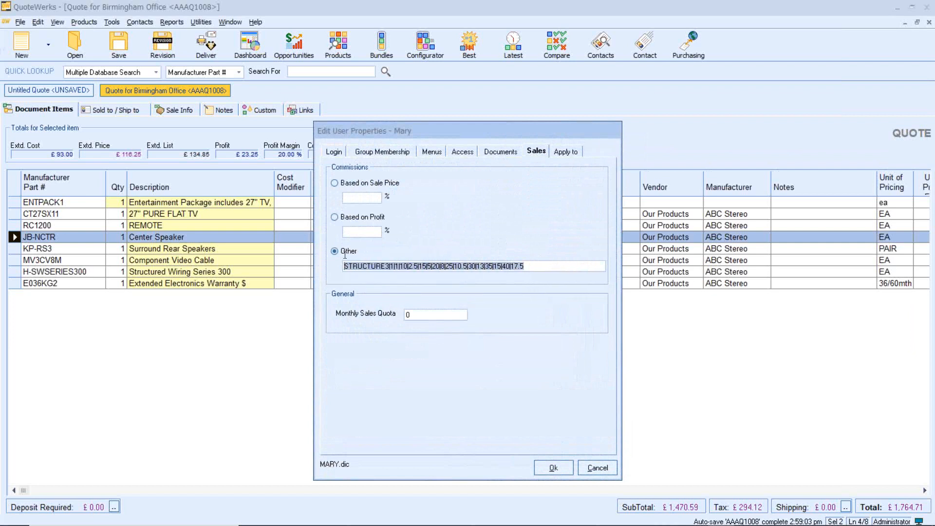
pyautogui.click(391, 267)
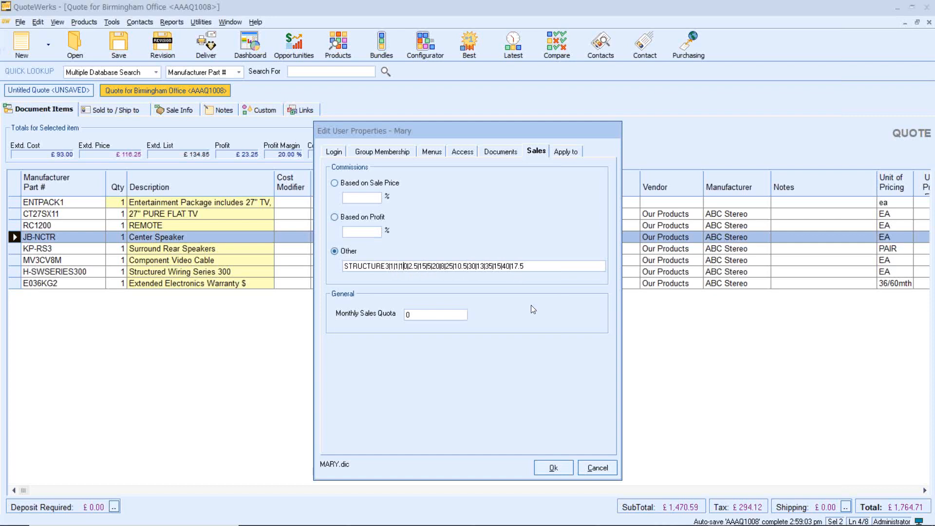
pyautogui.click(602, 468)
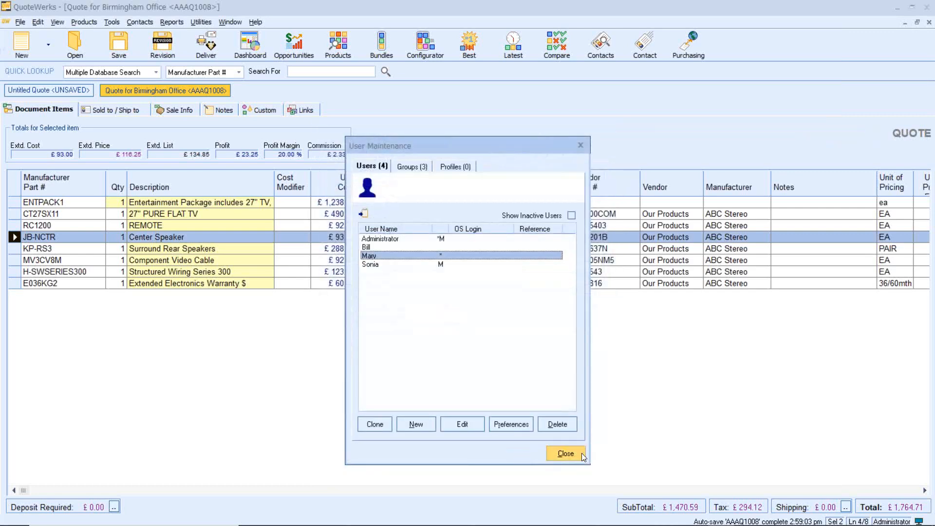
pyautogui.click(565, 452)
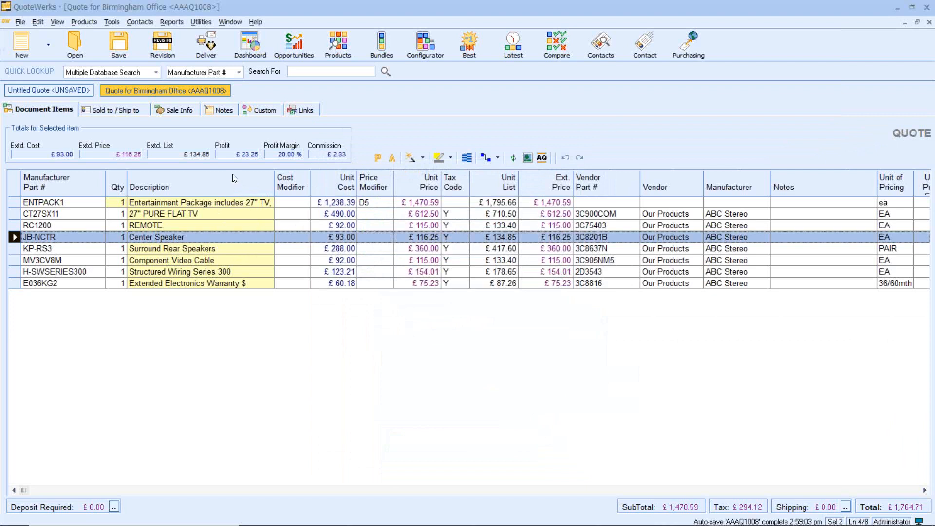
# Step: Assign the quote's sales rep to the tiered-commission user, save the quote, and return to the document items
pyautogui.click(180, 110)
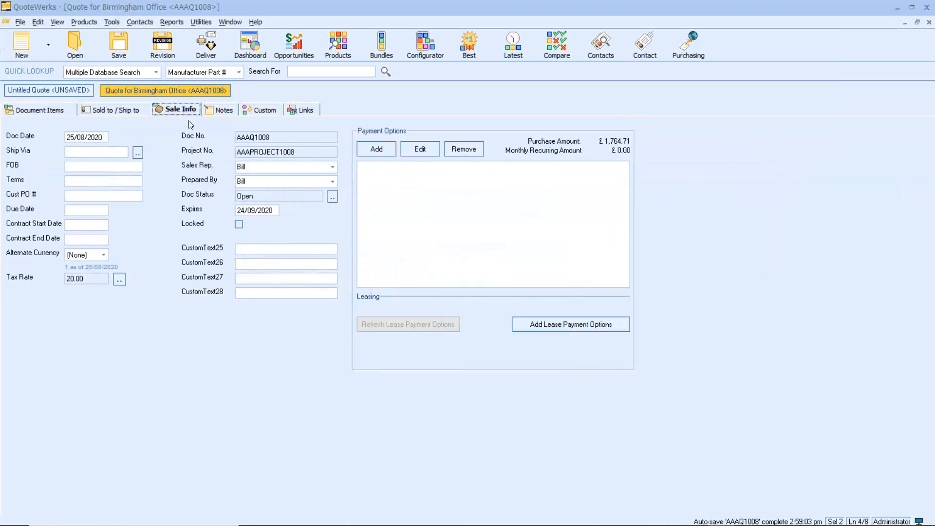
pyautogui.click(331, 167)
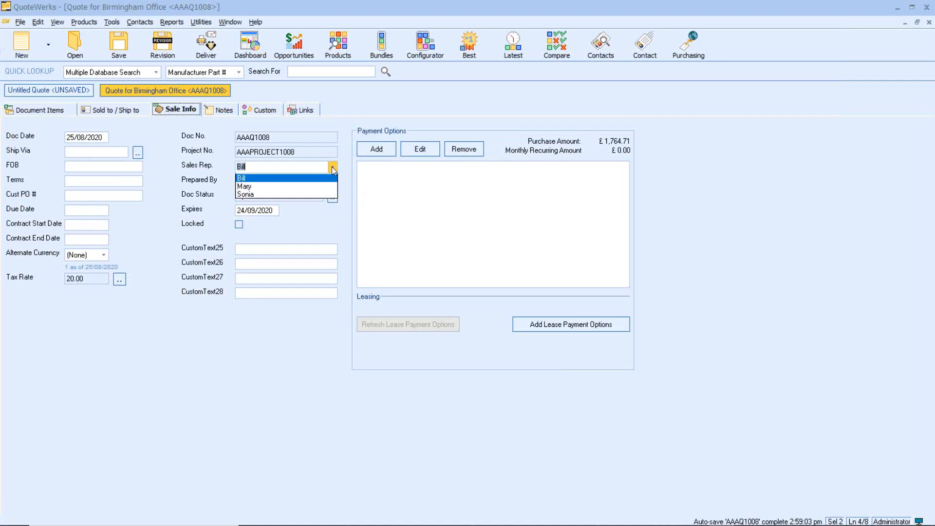
pyautogui.click(318, 195)
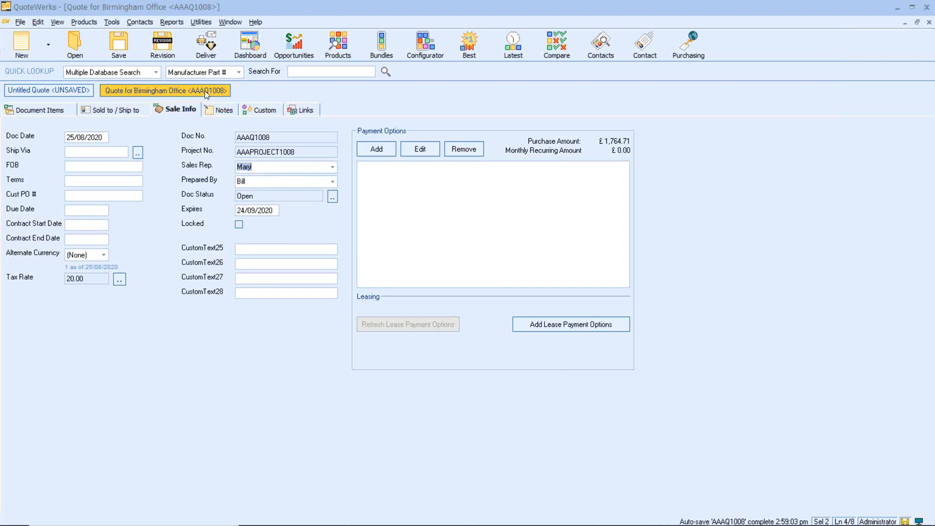
pyautogui.click(128, 49)
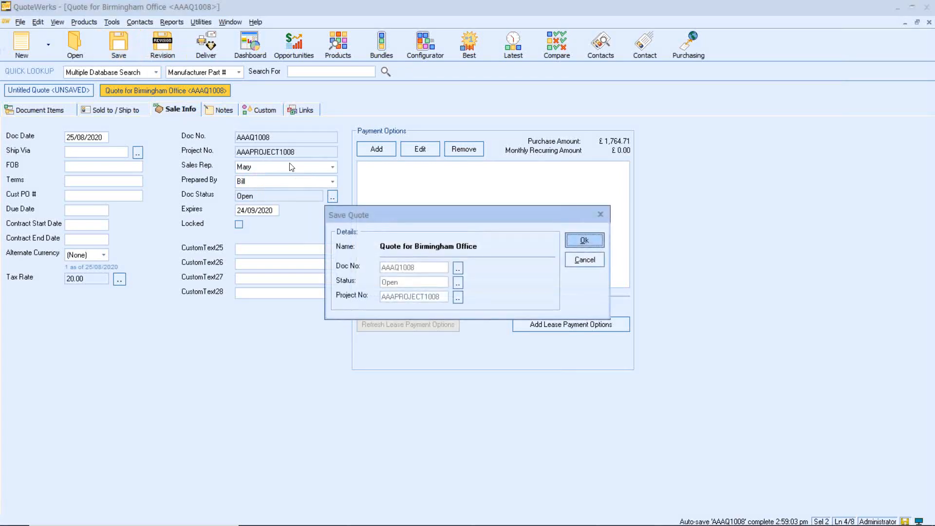
pyautogui.click(583, 241)
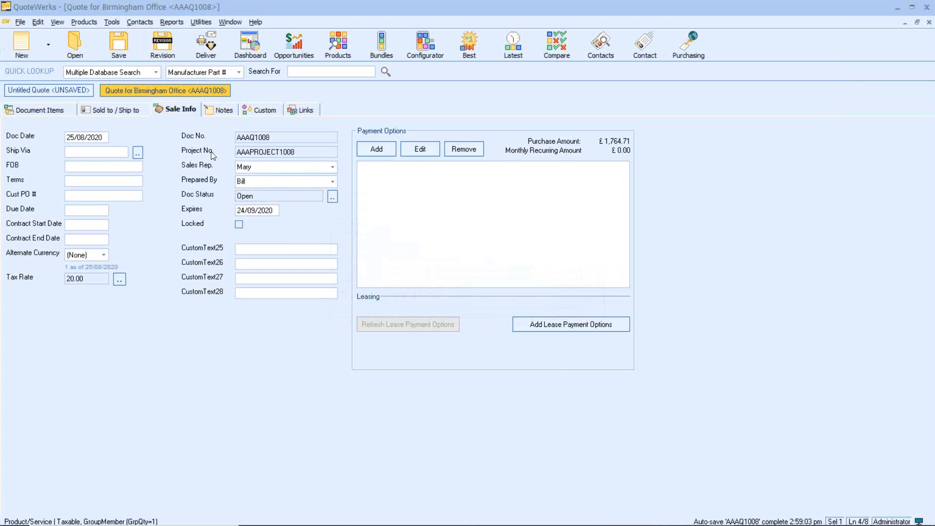
pyautogui.click(51, 111)
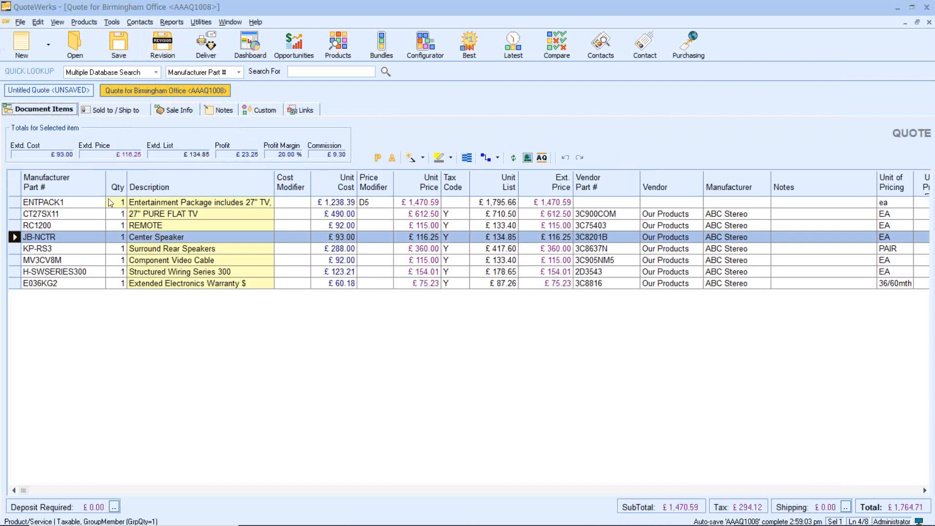
pyautogui.click(56, 203)
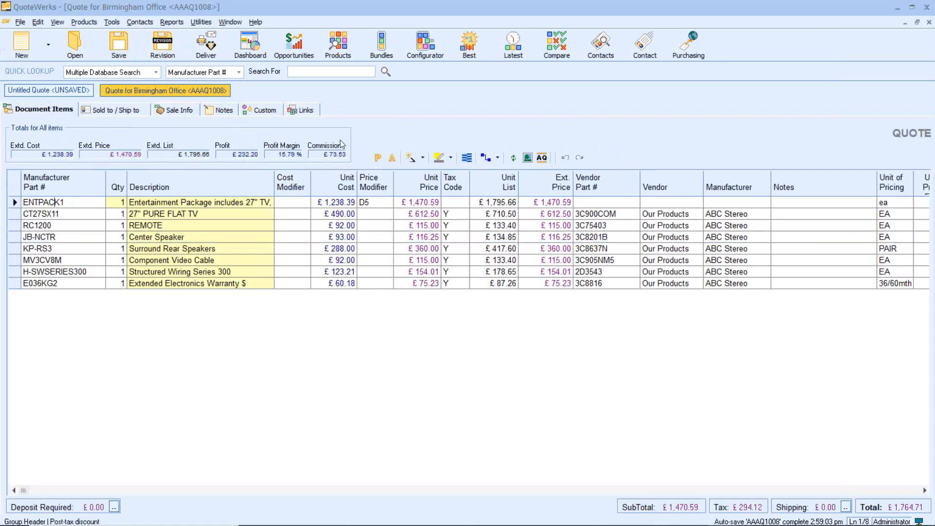